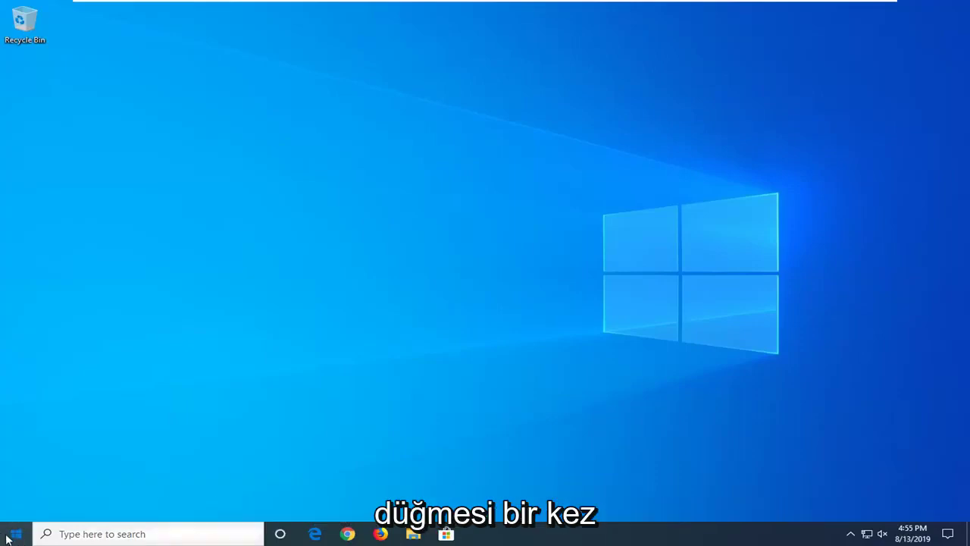
Step: Open Control Panel from a Start search and go to Devices and Printers in Large icons view
key(super)
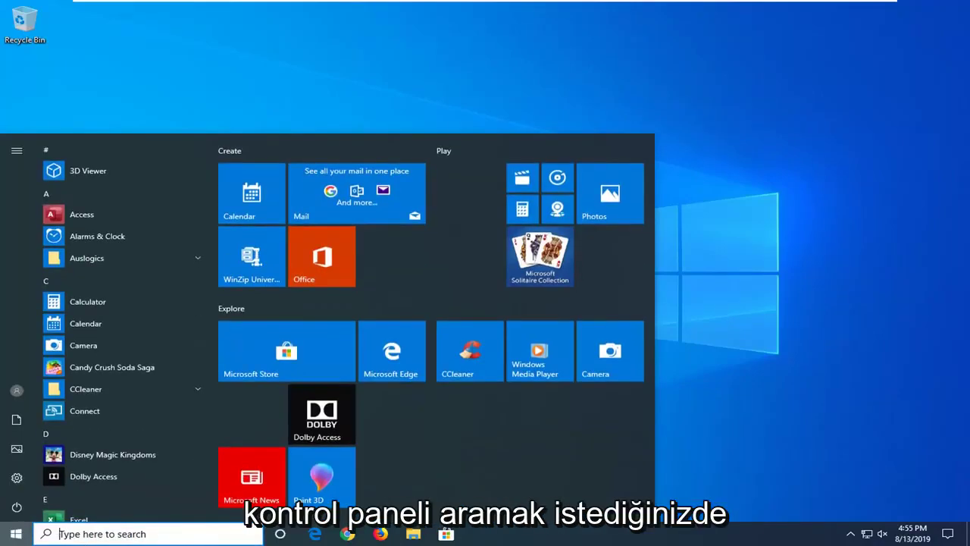
text(co)
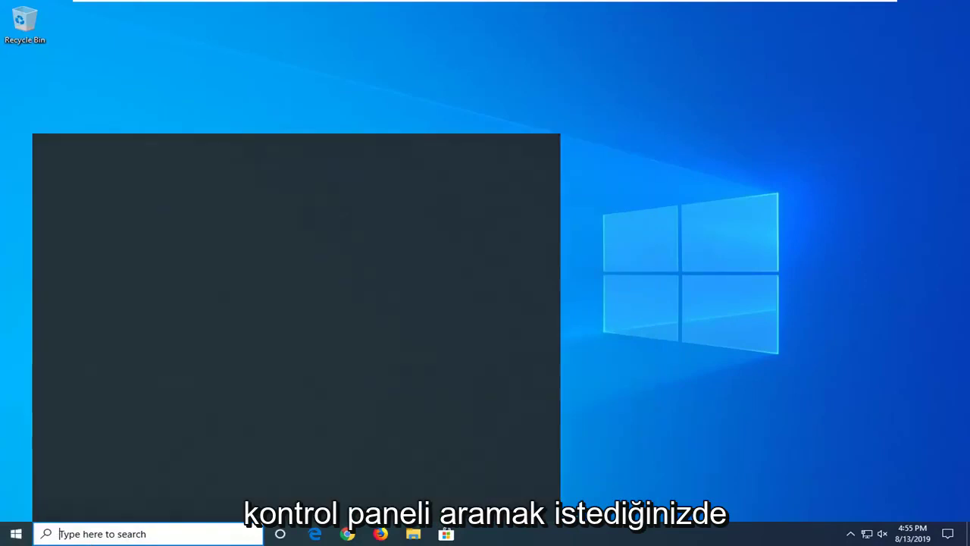
text(ntrol)
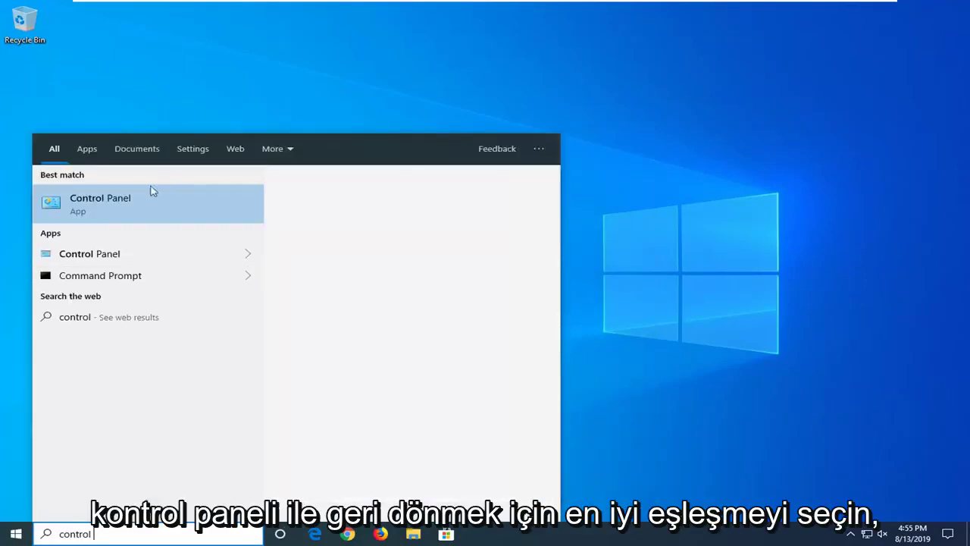
click(111, 200)
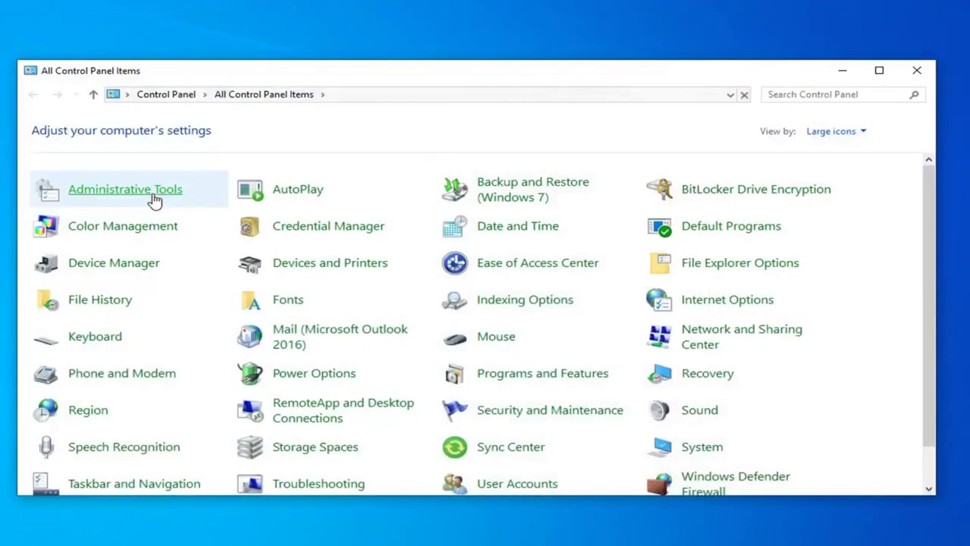
click(834, 131)
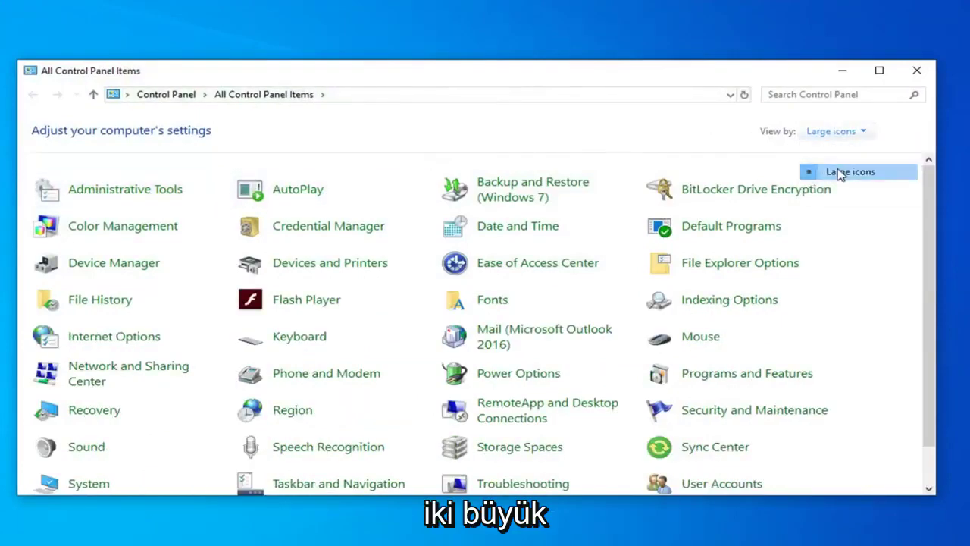
click(839, 171)
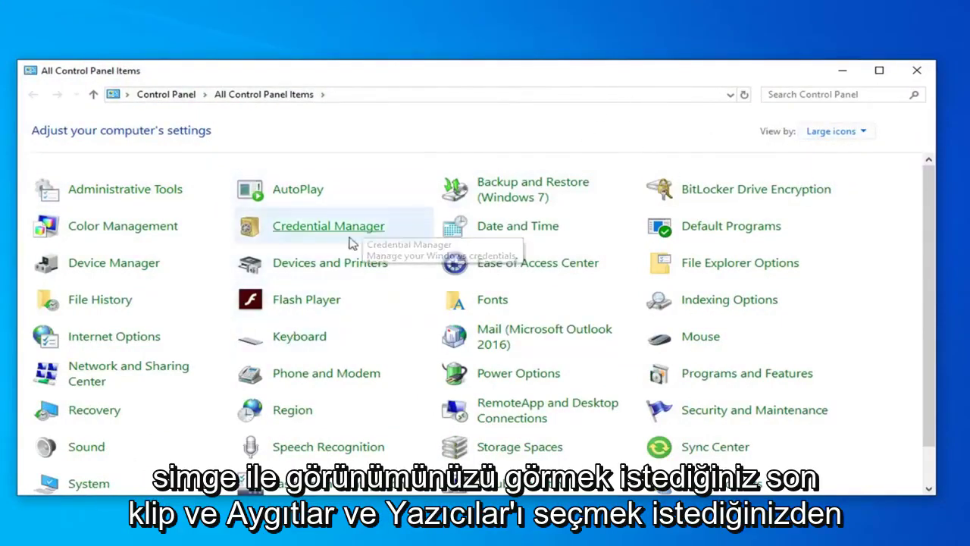
click(320, 267)
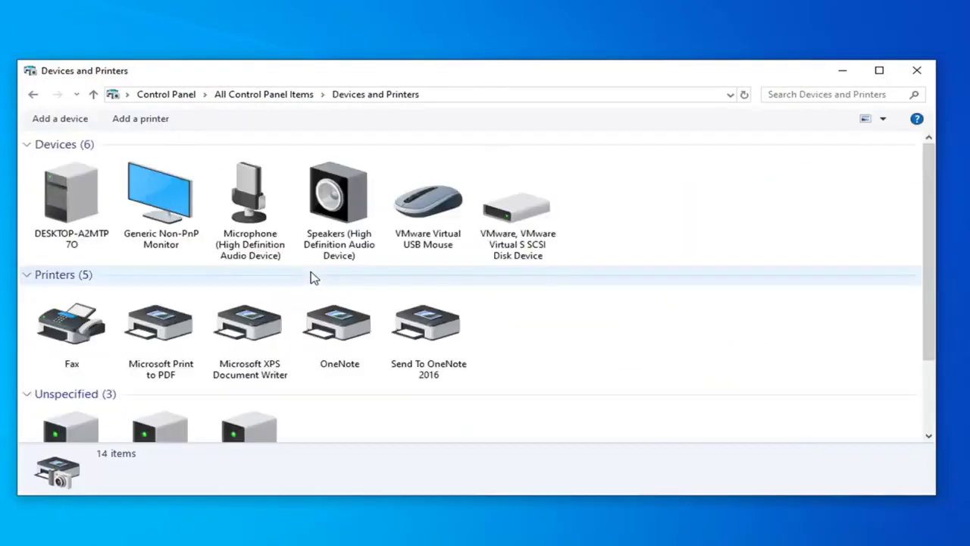
click(260, 334)
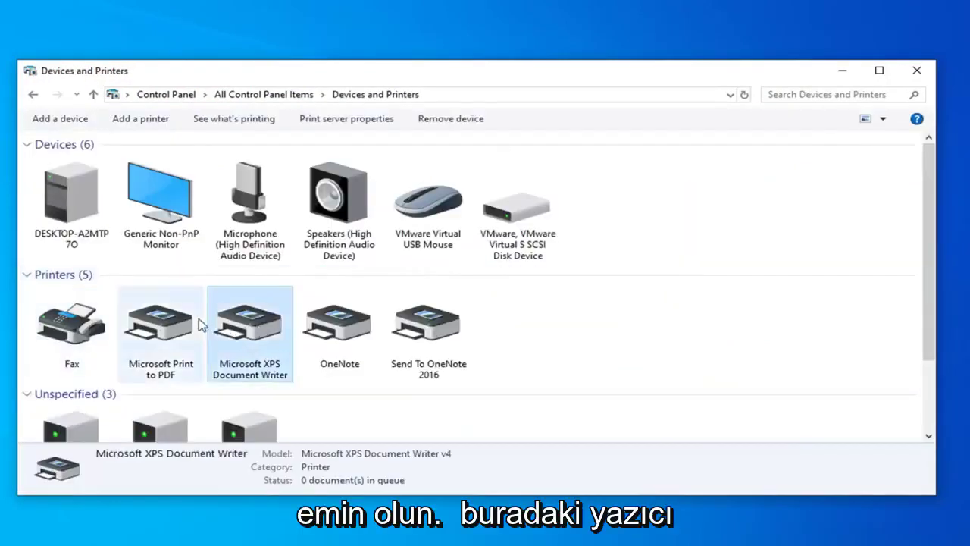
scroll(202, 321, down, 2)
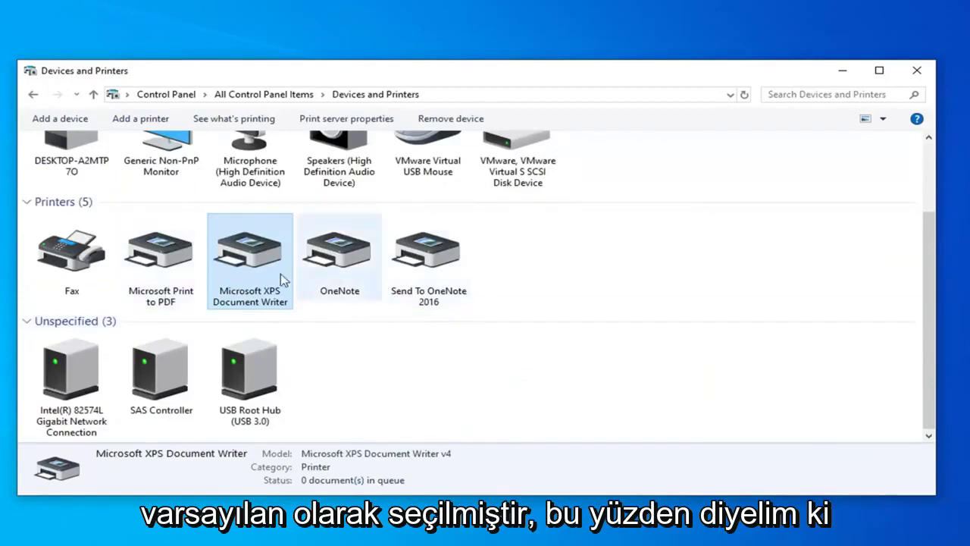
right_click(242, 256)
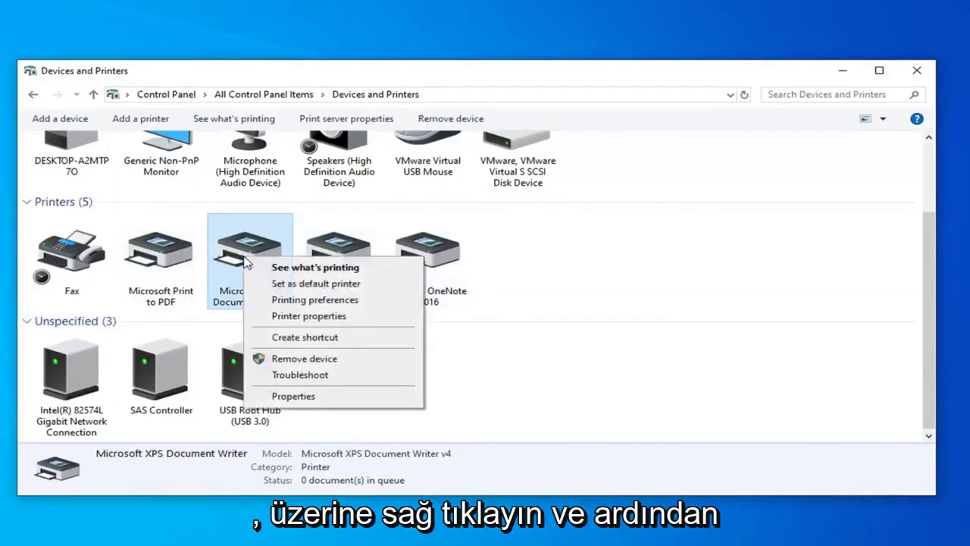
click(313, 282)
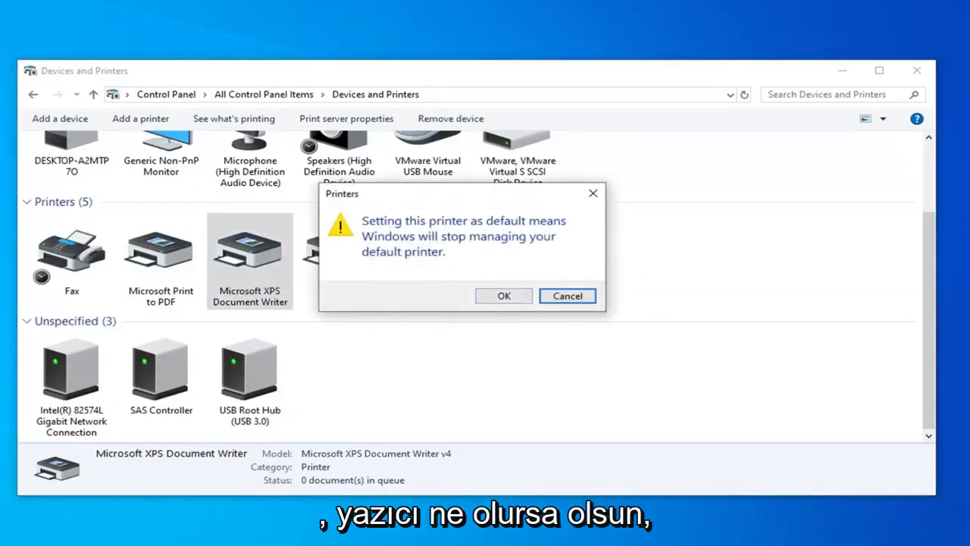
drag(427, 199, 600, 197)
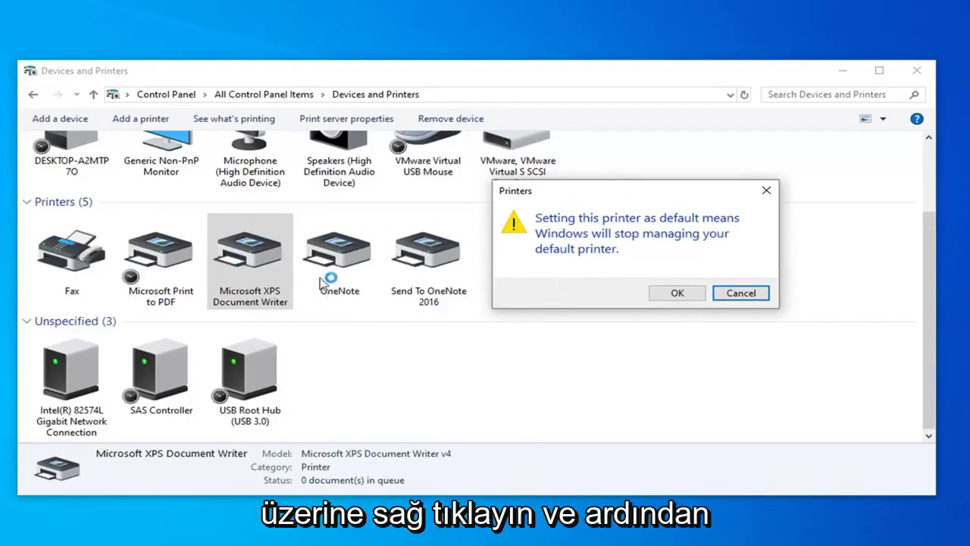
click(737, 292)
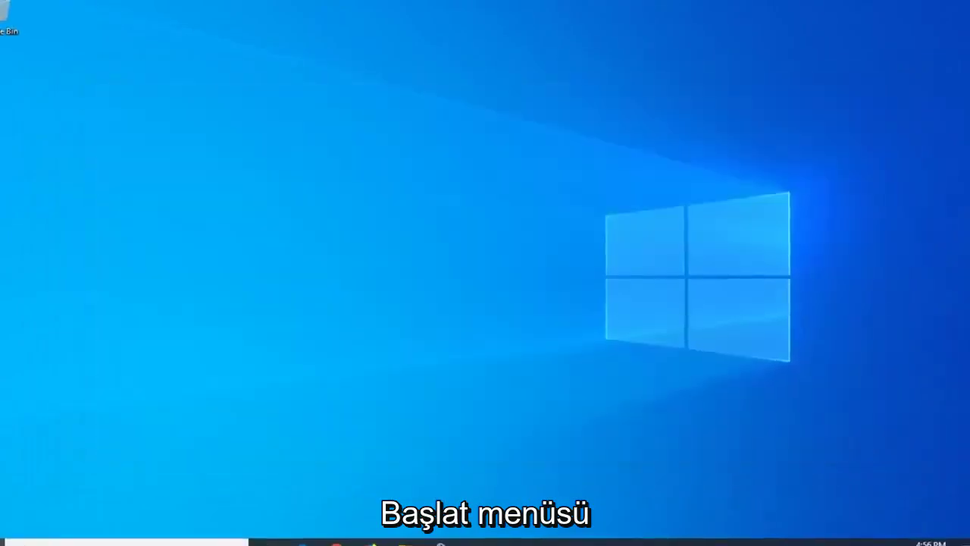
Step: Open Device Manager from a Start search for 'device manager' and center its window
click(16, 534)
text(d)
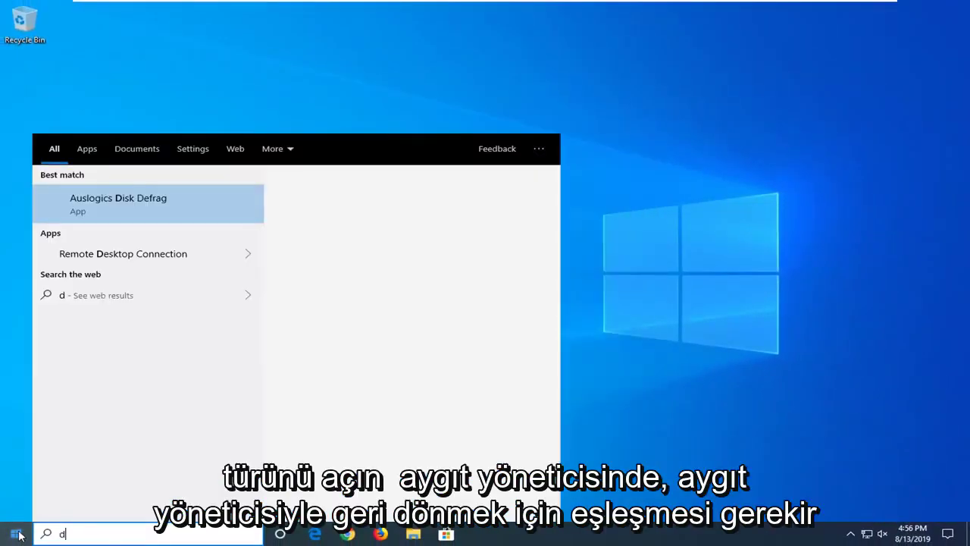
text(evice manager)
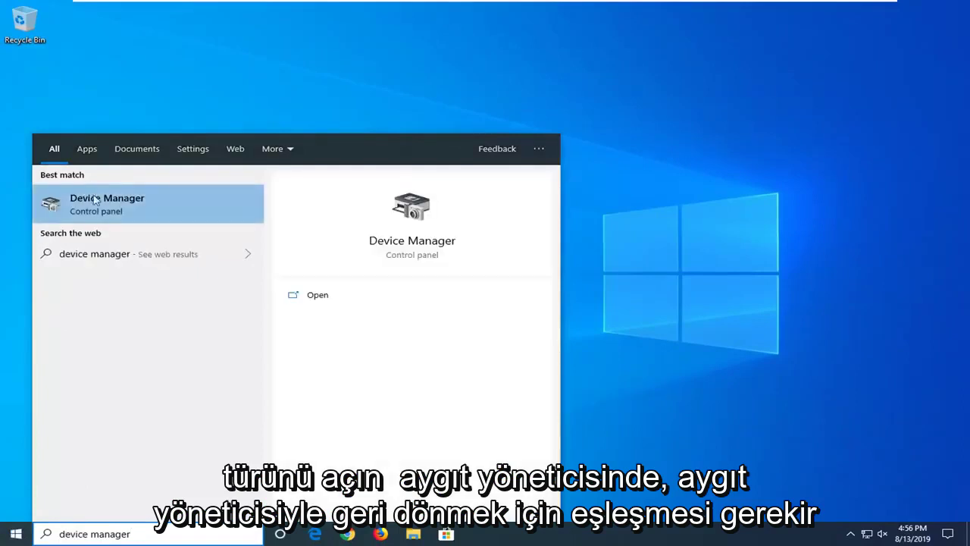
click(98, 207)
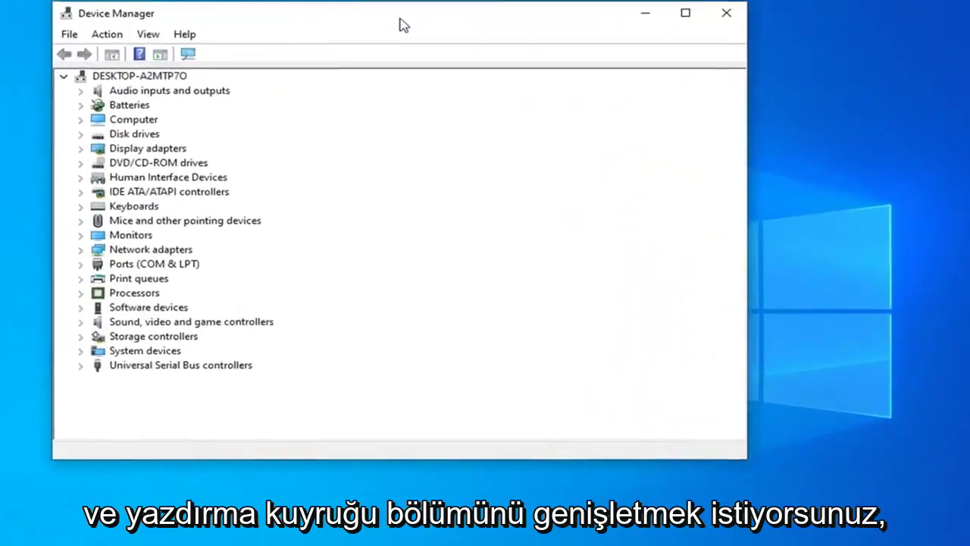
drag(404, 25, 499, 61)
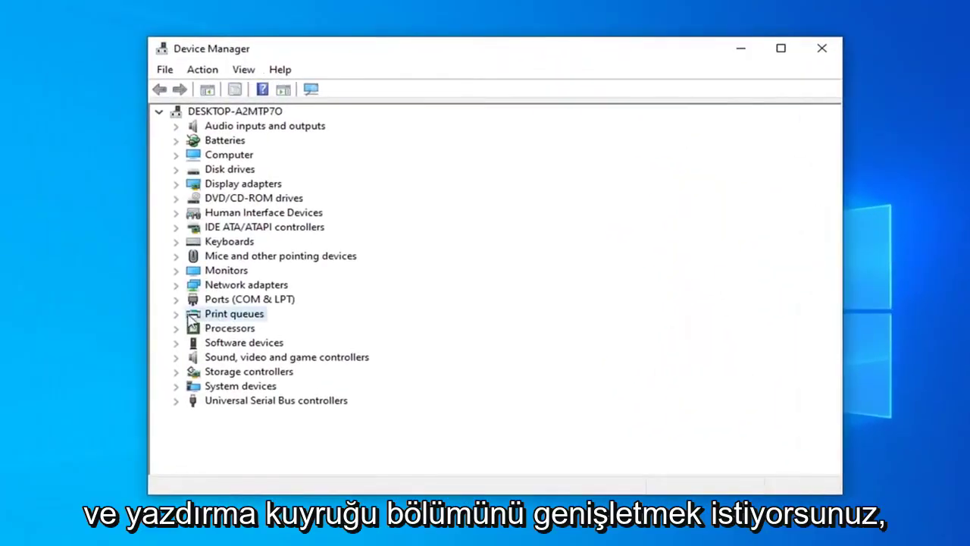
Step: Expand Print queues and bring up actions for Microsoft XPS Document Writer
double_click(236, 317)
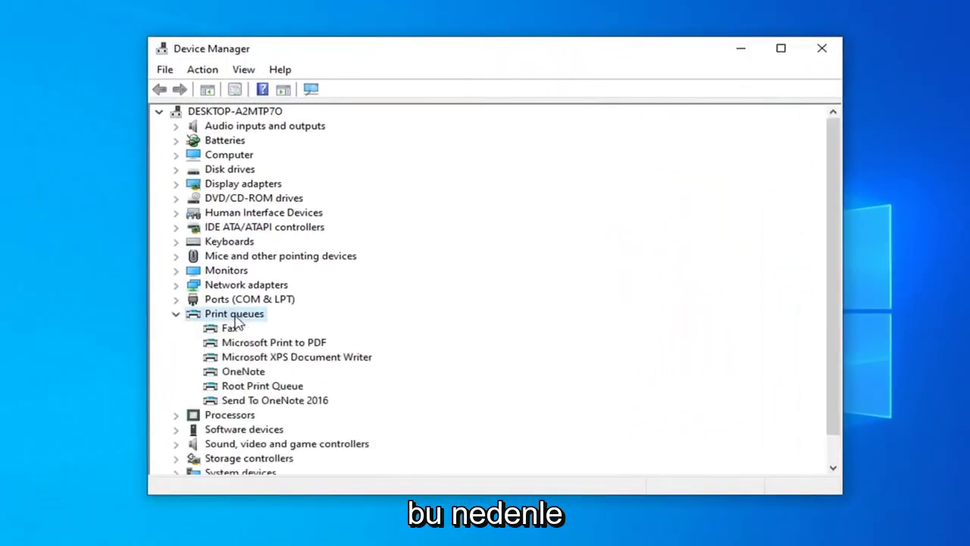
click(266, 346)
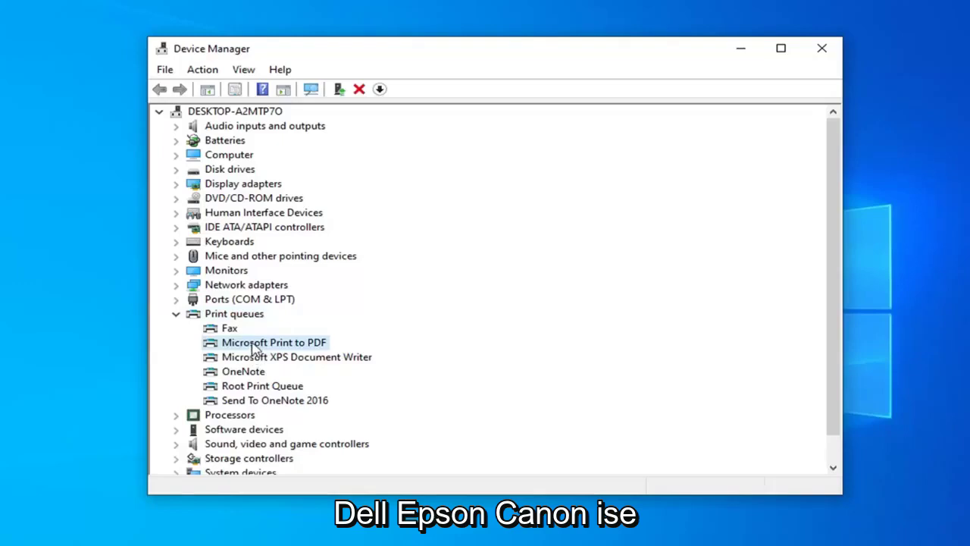
right_click(250, 357)
Step: Update the Microsoft XPS Document Writer driver using automatic driver search
click(294, 366)
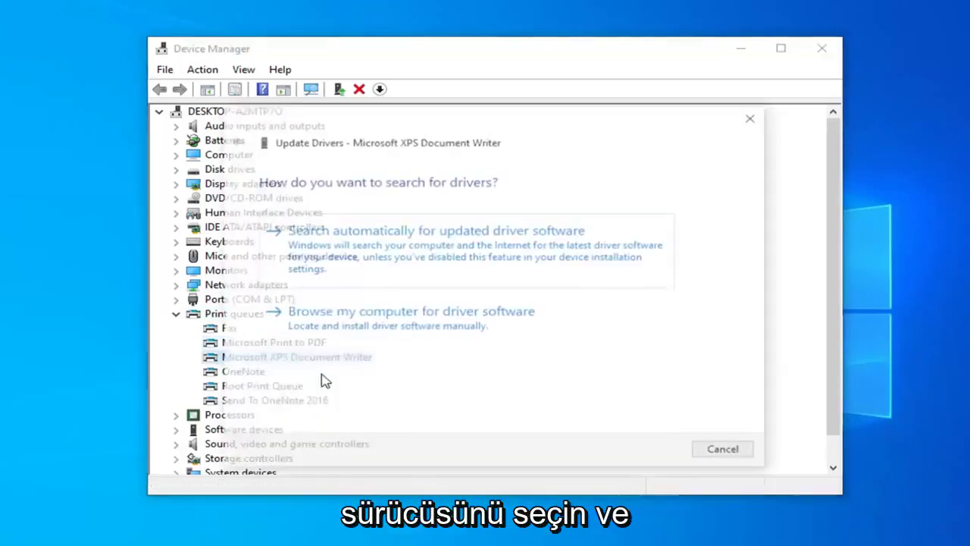
click(363, 249)
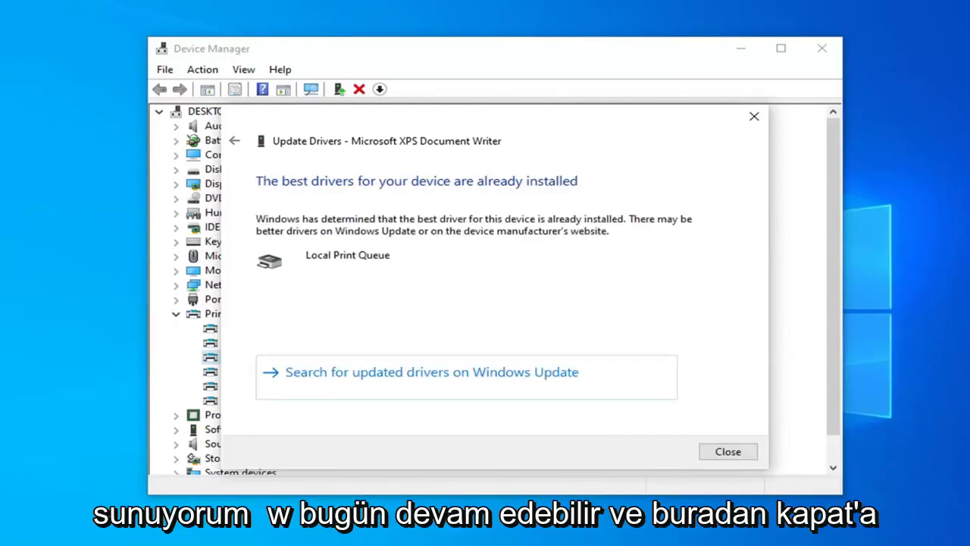
Step: Close Device Manager and launch regedit as administrator, accepting the permission prompt
click(726, 455)
click(823, 47)
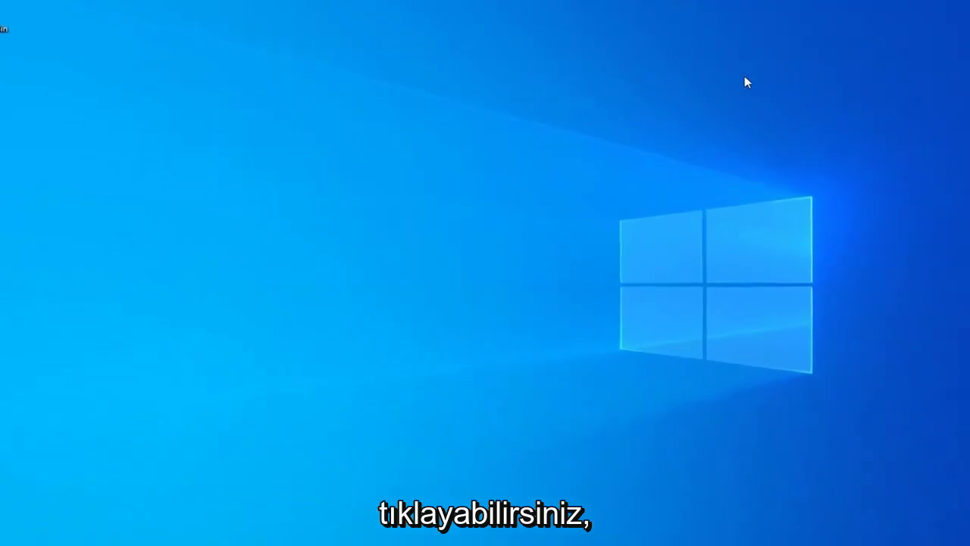
click(10, 536)
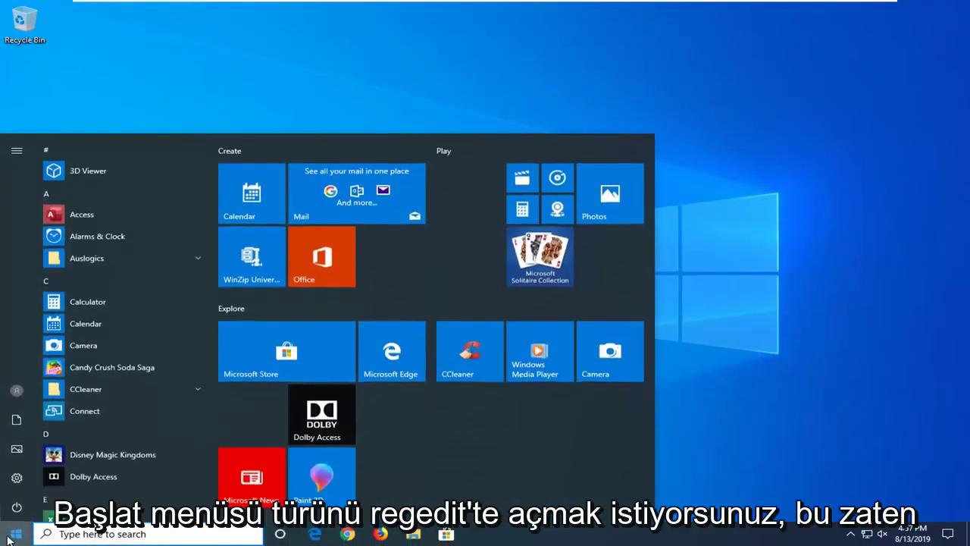
text(regedit)
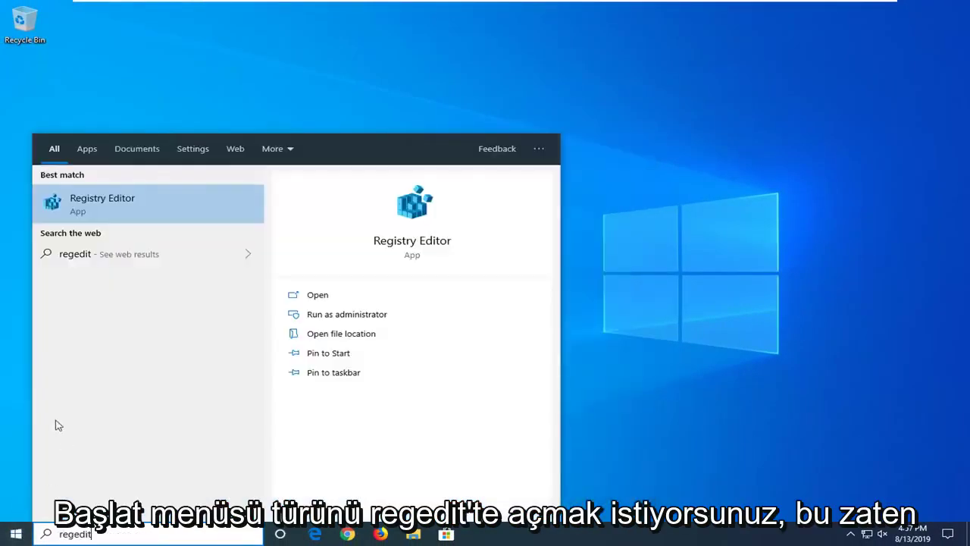
right_click(109, 212)
click(175, 218)
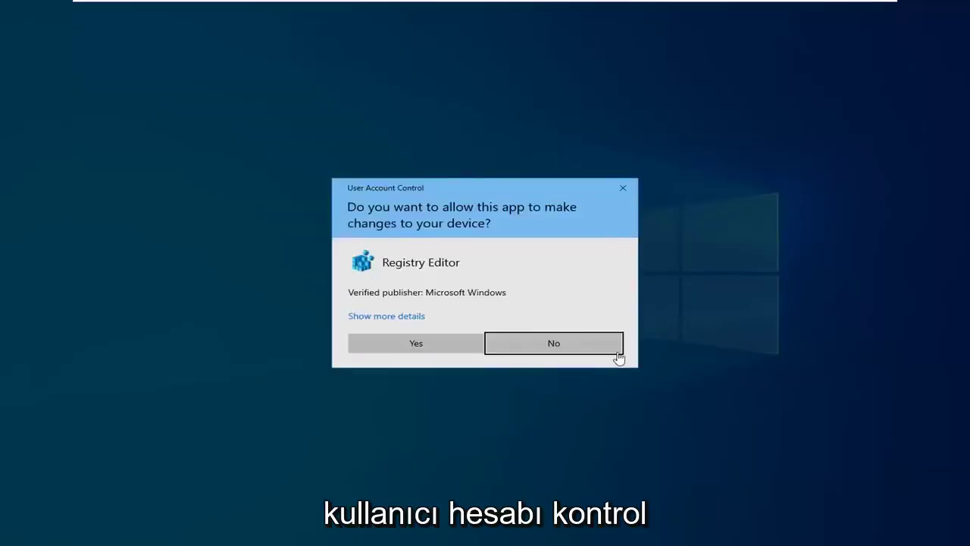
click(400, 345)
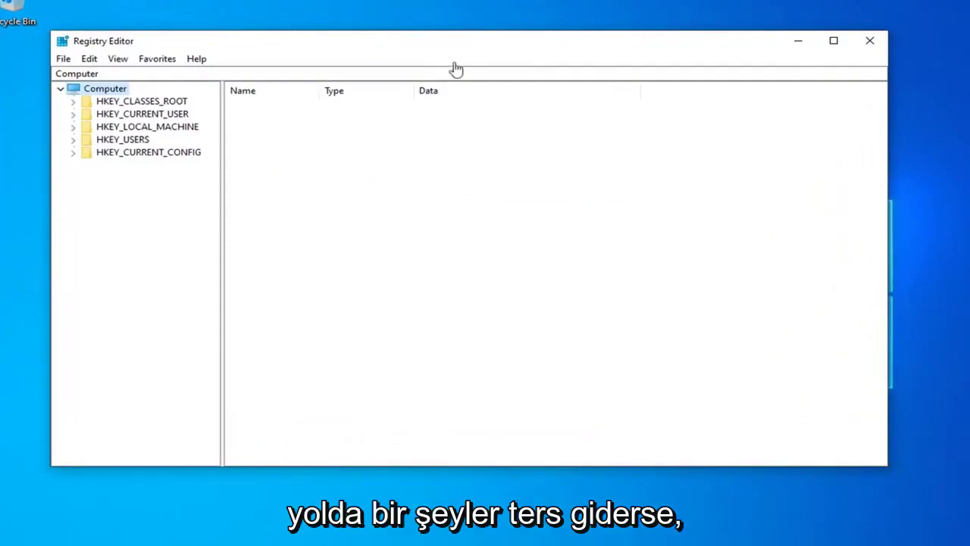
drag(440, 41, 514, 54)
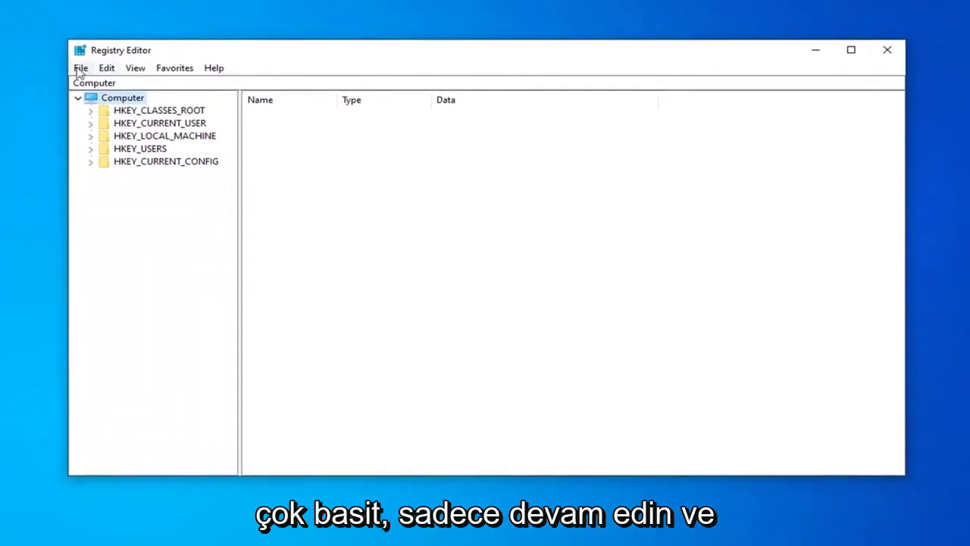
click(80, 70)
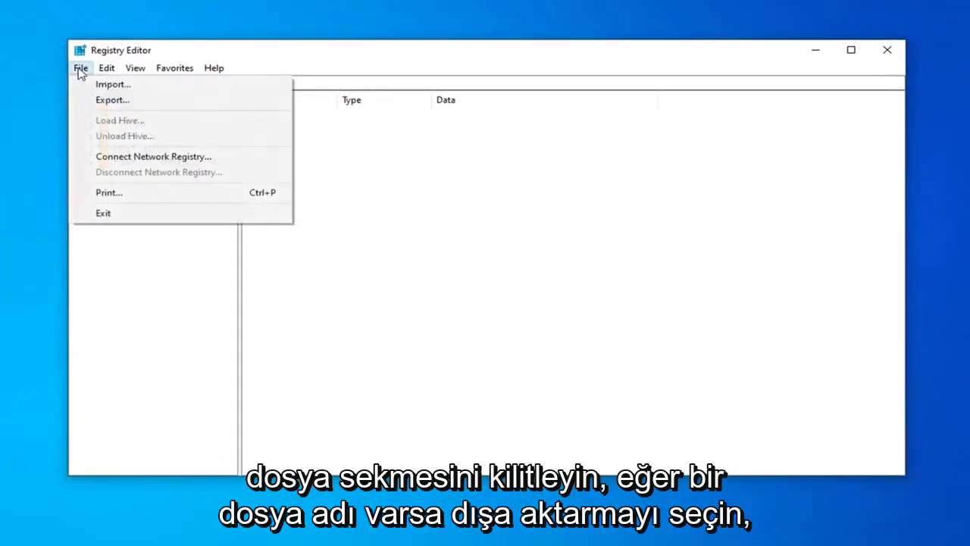
click(104, 100)
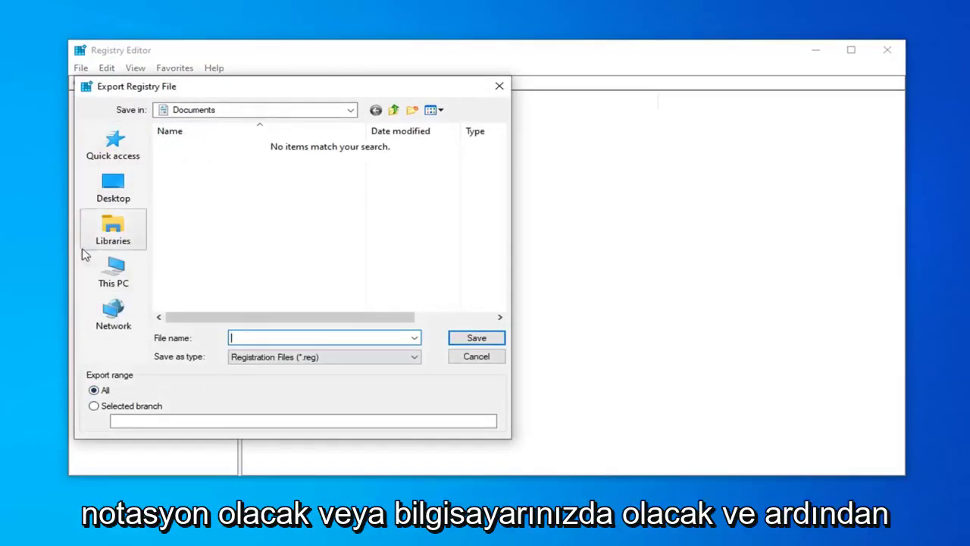
click(477, 355)
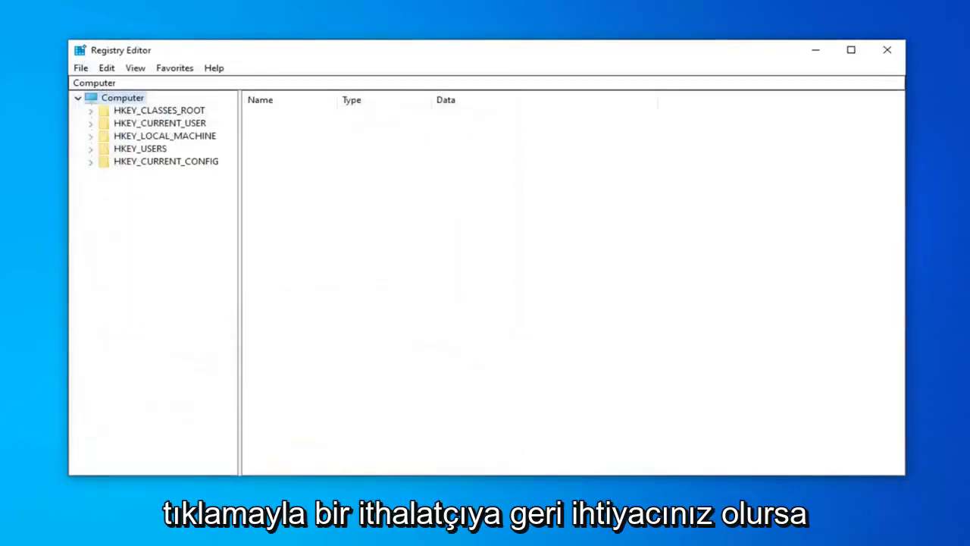
click(79, 70)
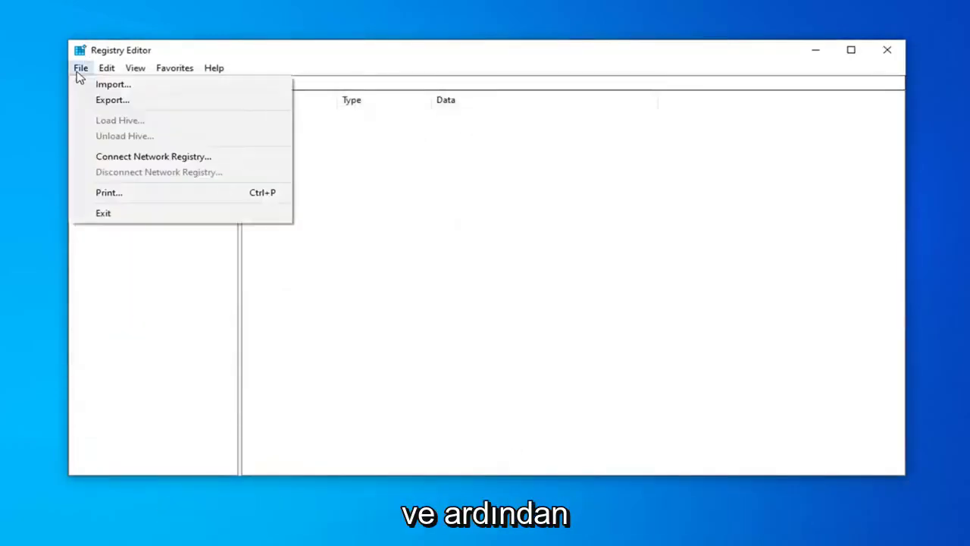
click(106, 84)
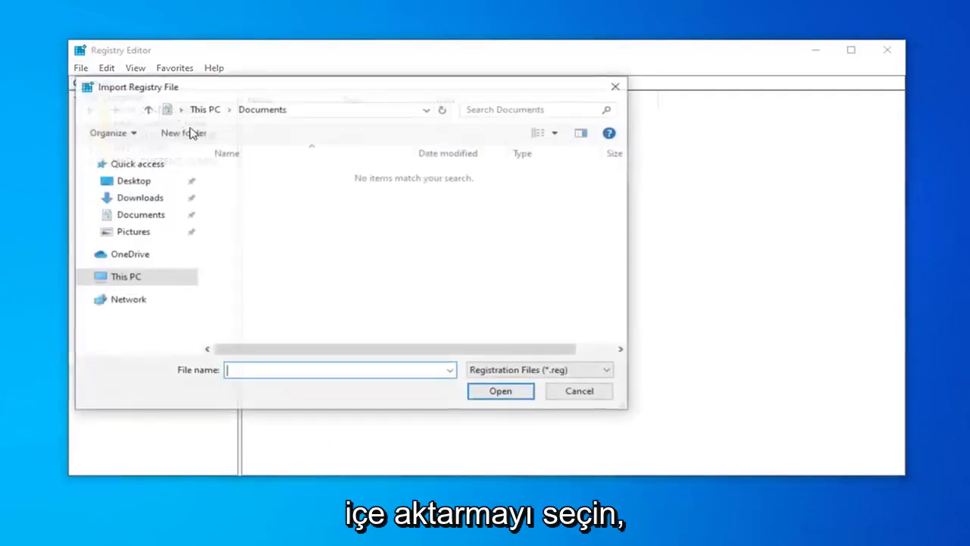
click(617, 87)
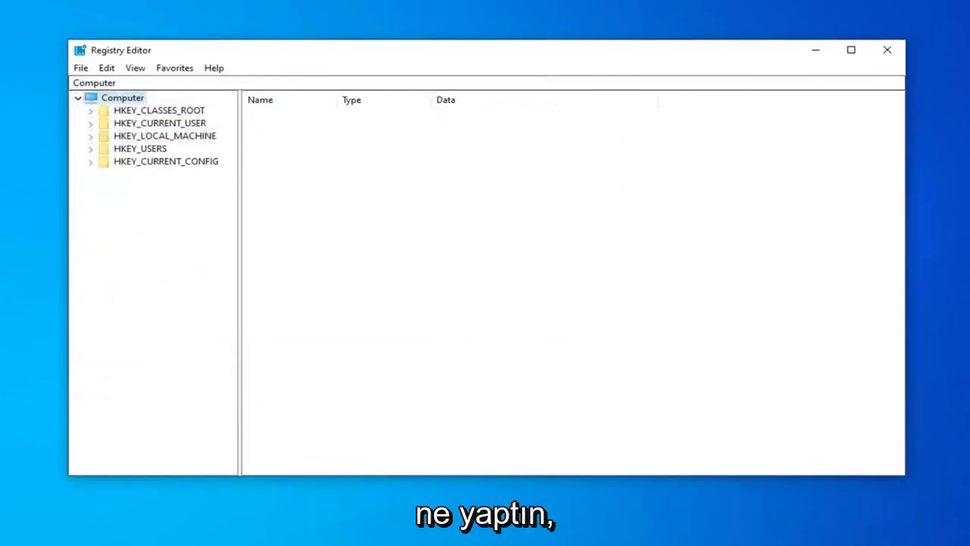
Step: Replace the address bar path with the pasted Print\Environments\Windows x64\Print Processors key path and go there
click(118, 83)
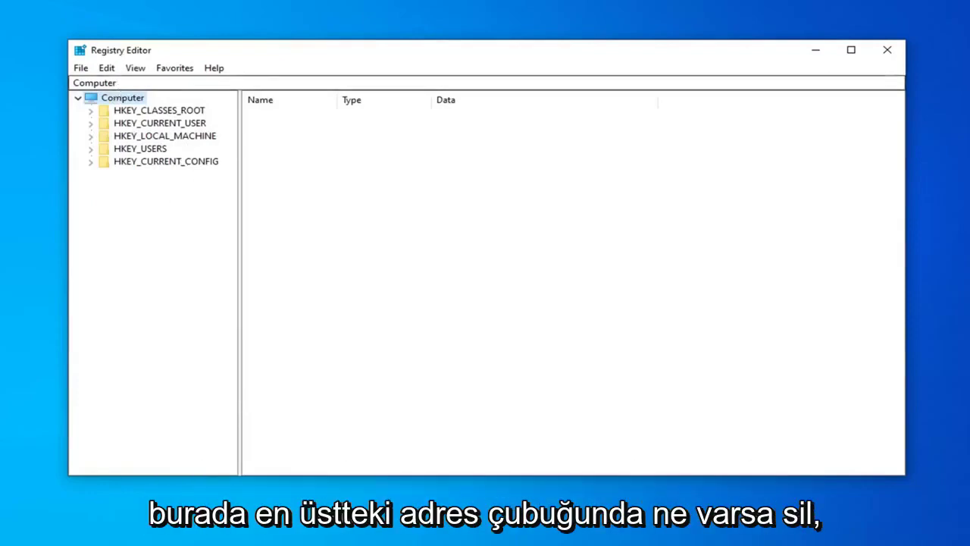
key(ctrl+a)
key(BackSpace)
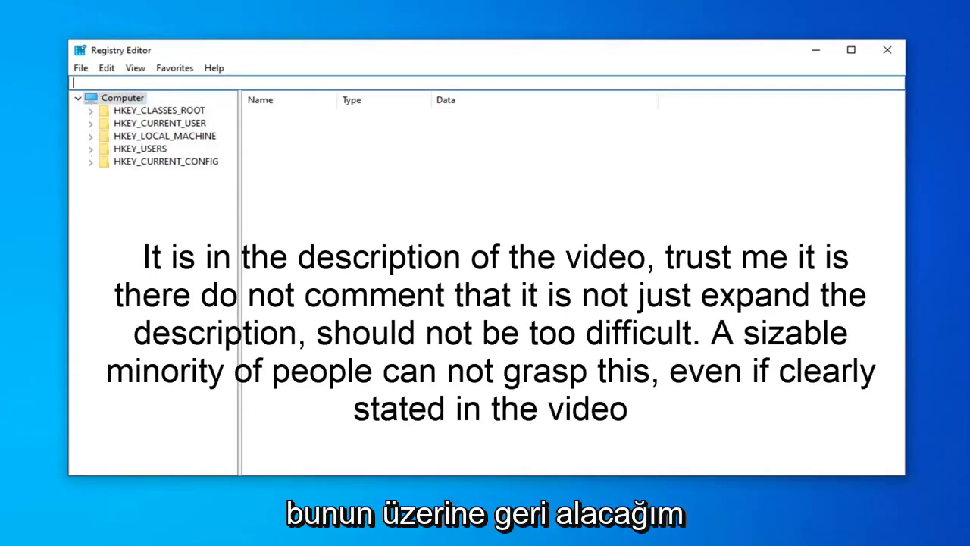
right_click(112, 84)
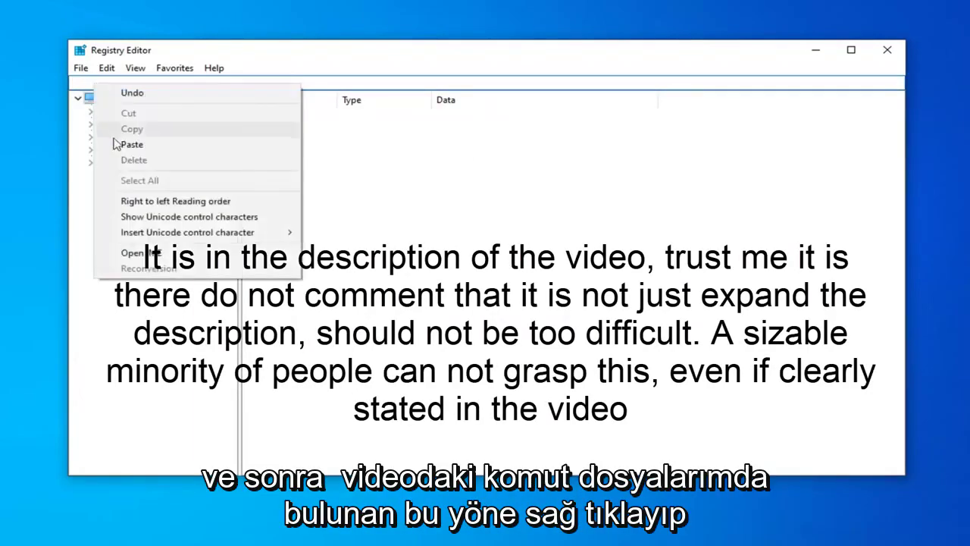
click(134, 143)
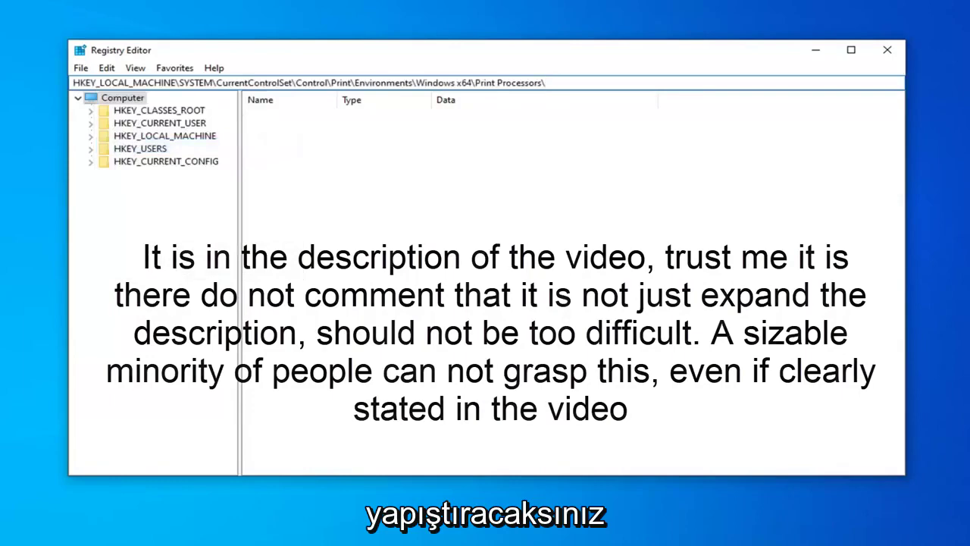
key(Return)
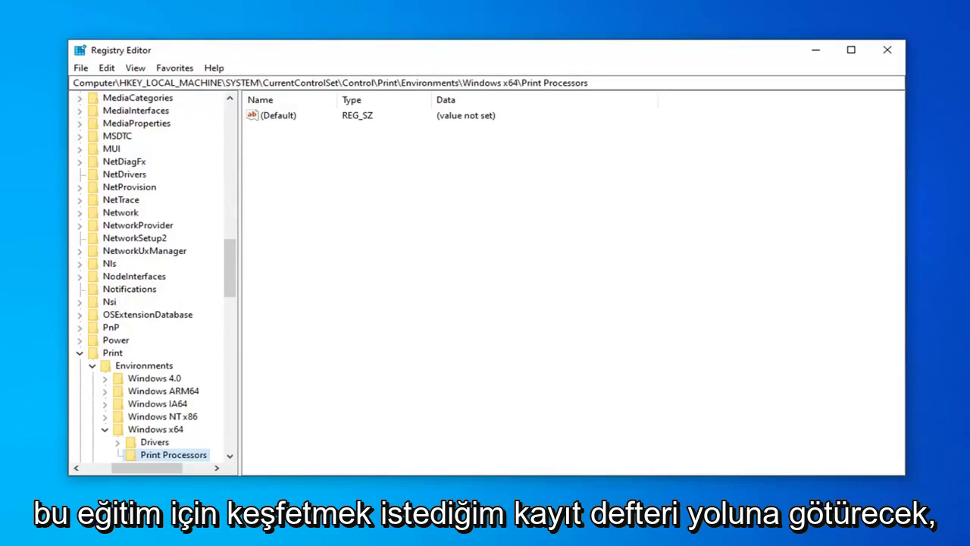
scroll(152, 395, down, 2)
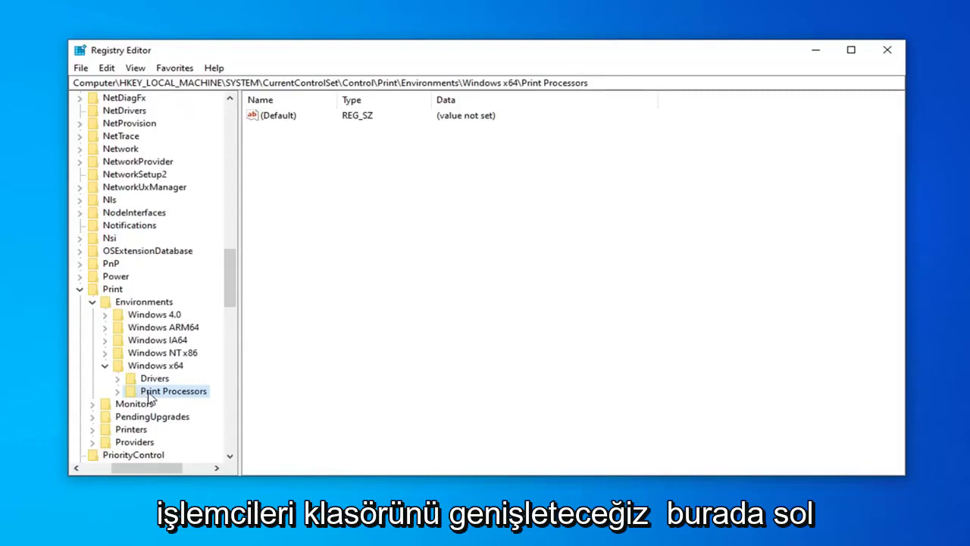
Step: Rename the winprint key under Print Processors to winprint.old
double_click(149, 392)
click(168, 404)
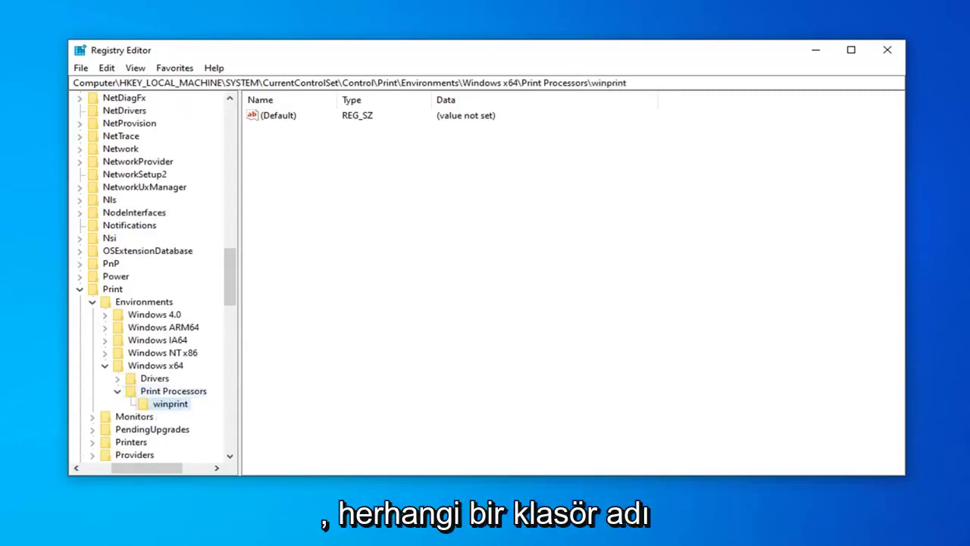
right_click(162, 409)
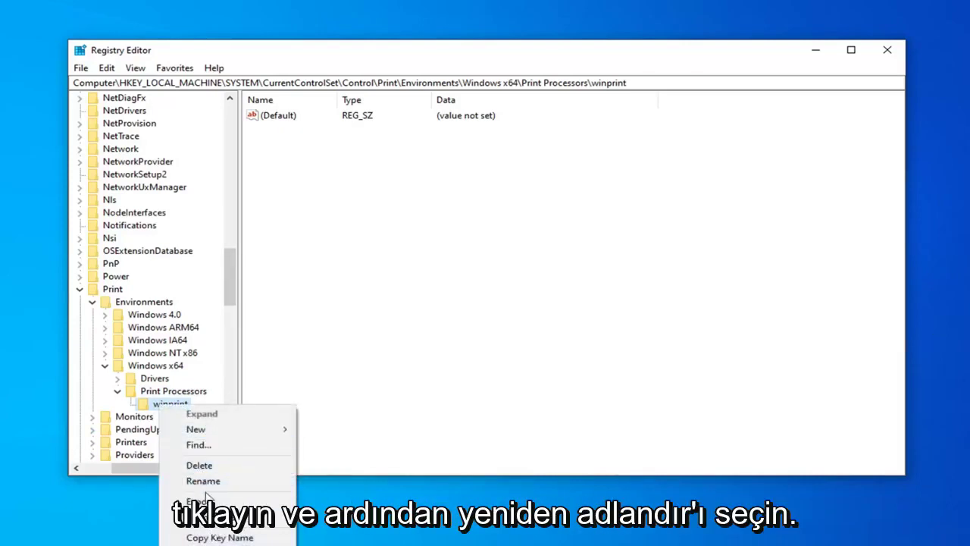
click(203, 480)
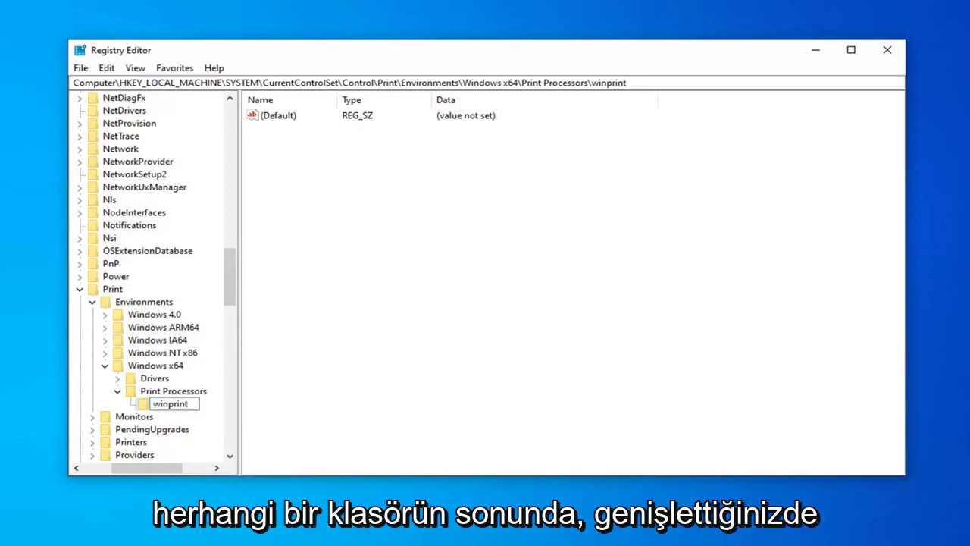
text(.old)
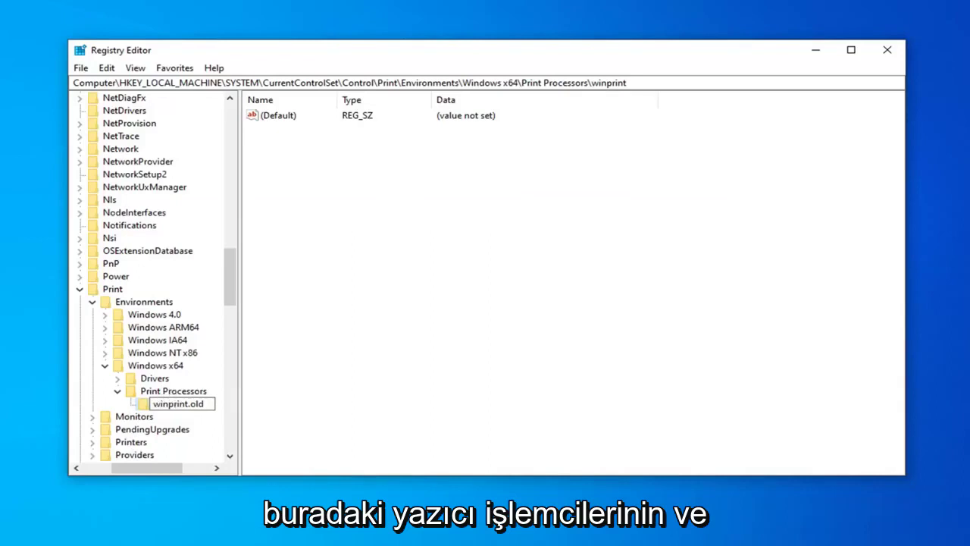
click(117, 391)
Step: Collapse the Print, Control, CurrentControlSet, SYSTEM and HKEY_LOCAL_MACHINE keys and close Registry Editor
click(117, 391)
click(159, 404)
click(117, 391)
click(118, 391)
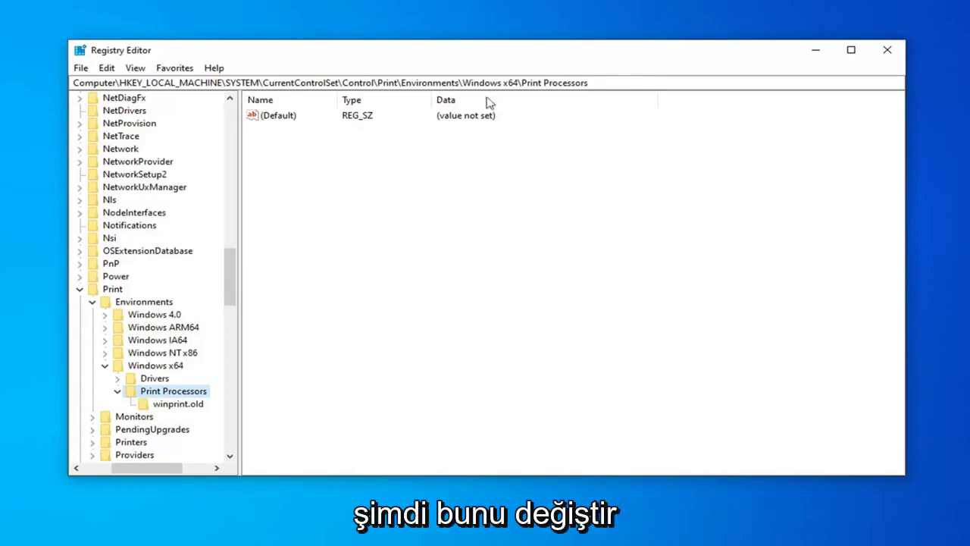
click(80, 289)
scroll(79, 288, up, 20)
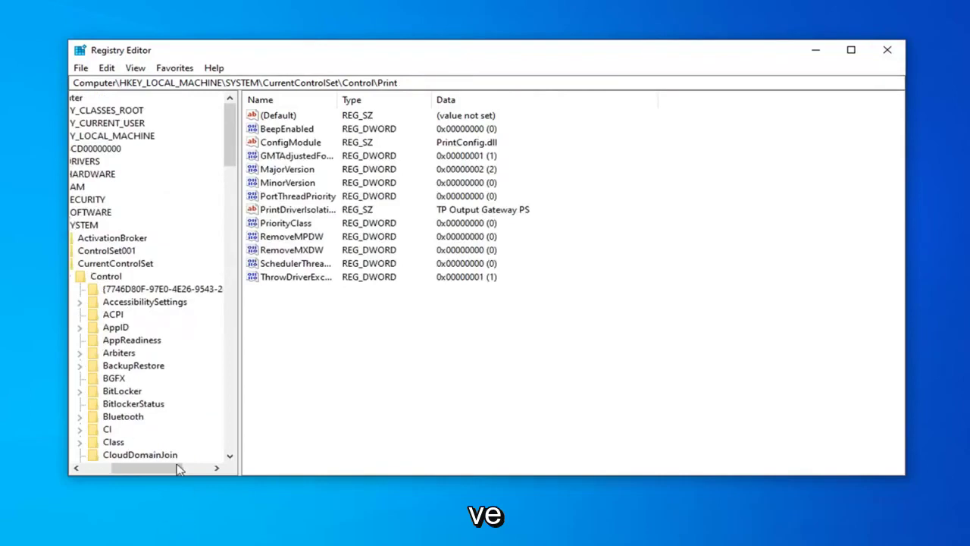
drag(178, 470, 76, 467)
click(128, 276)
click(115, 263)
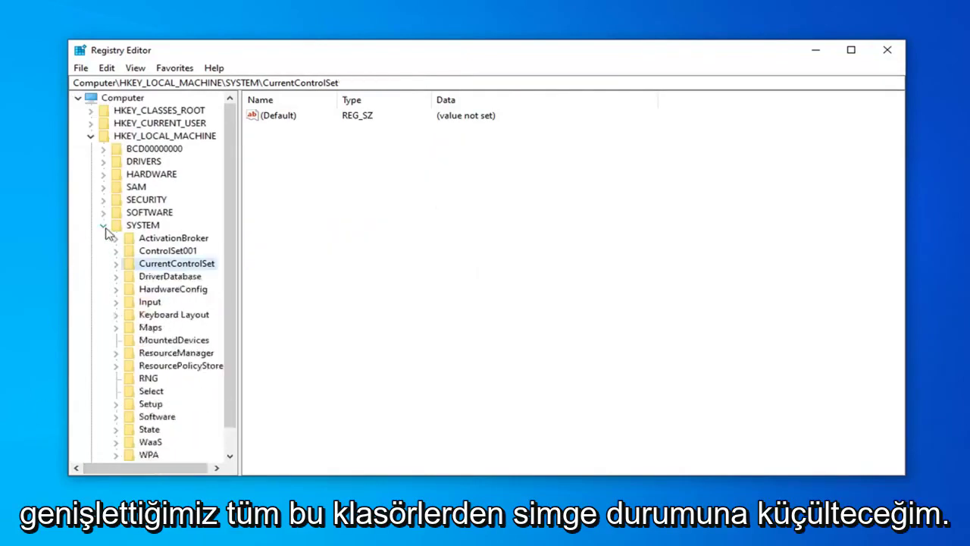
click(103, 225)
click(90, 136)
click(887, 50)
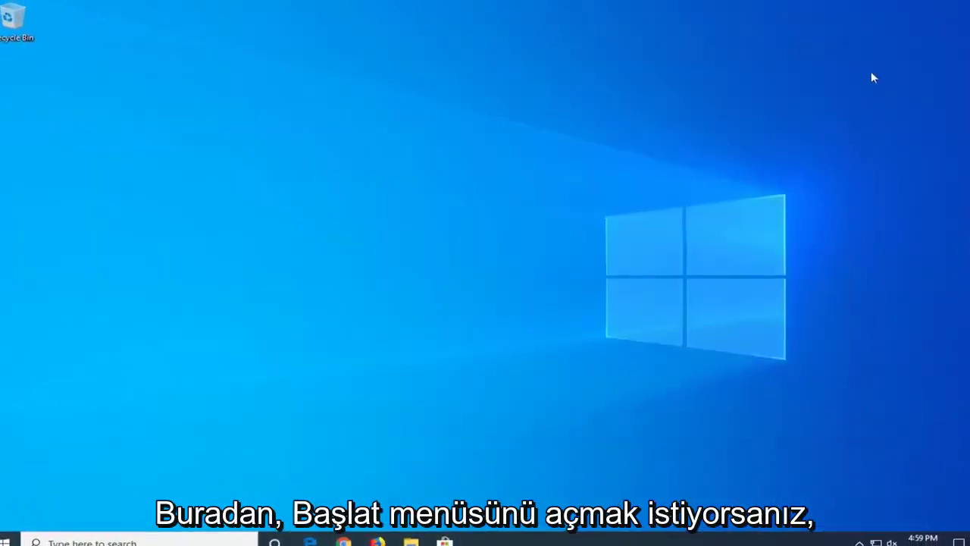
Step: Launch the Services app from a Start search for 'services'
click(5, 543)
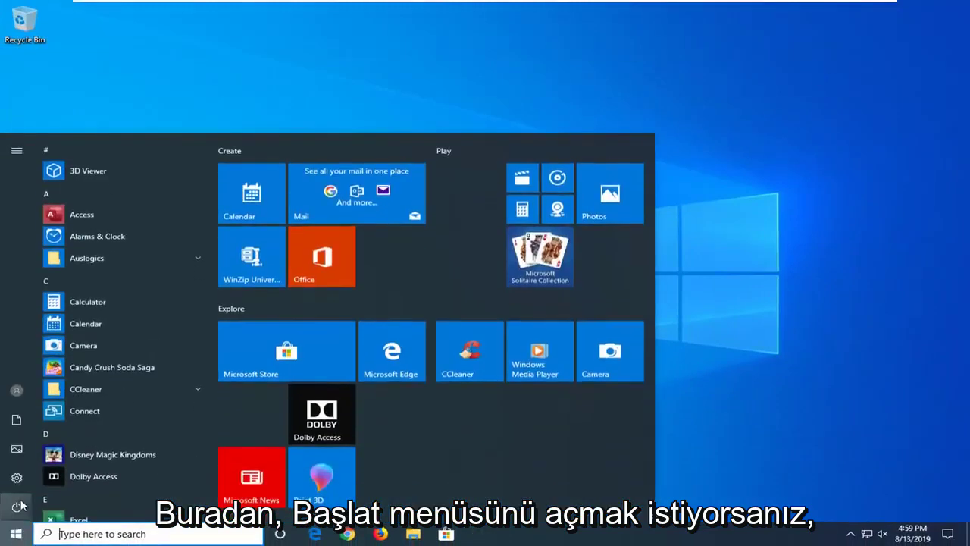
text(services)
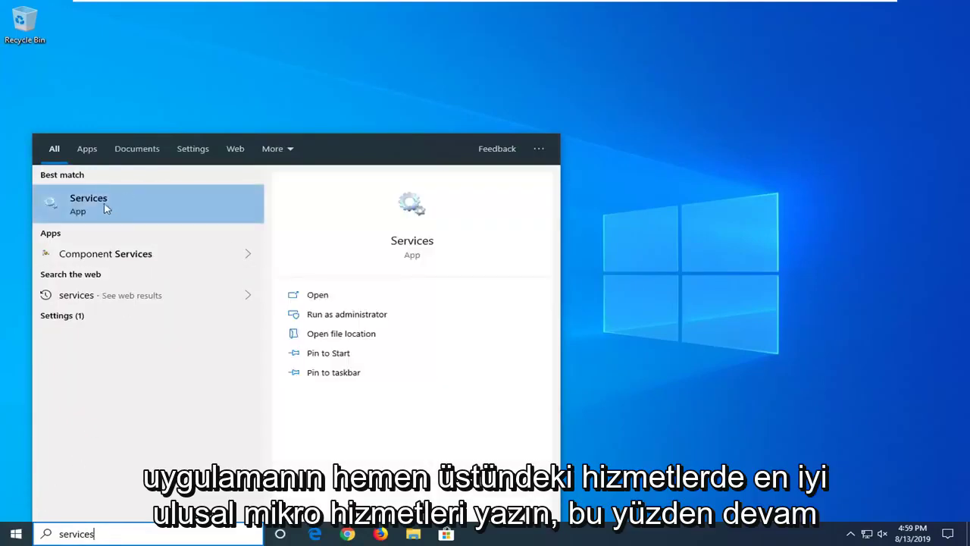
click(103, 205)
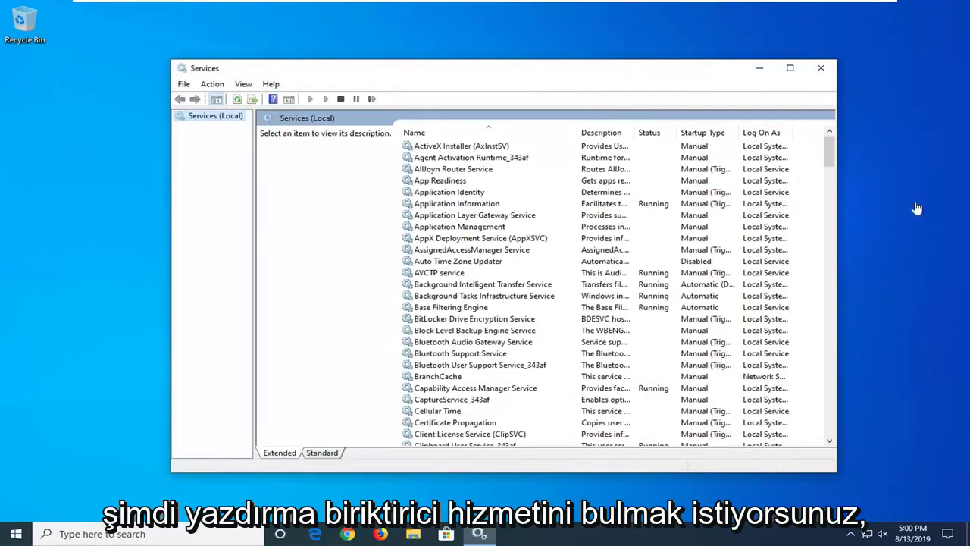
Step: Find Print Spooler in the services list and restart it
scroll(447, 357, down, 20)
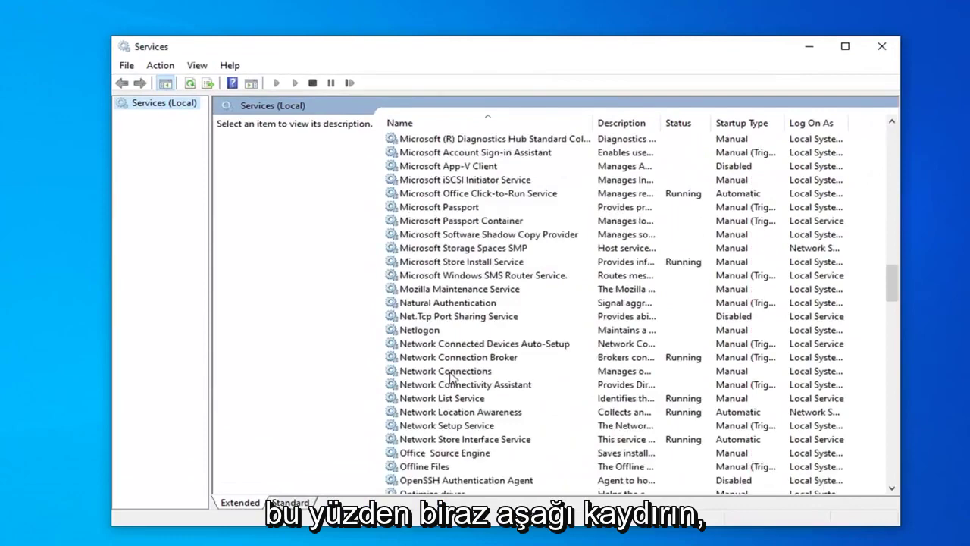
scroll(452, 377, down, 8)
click(426, 331)
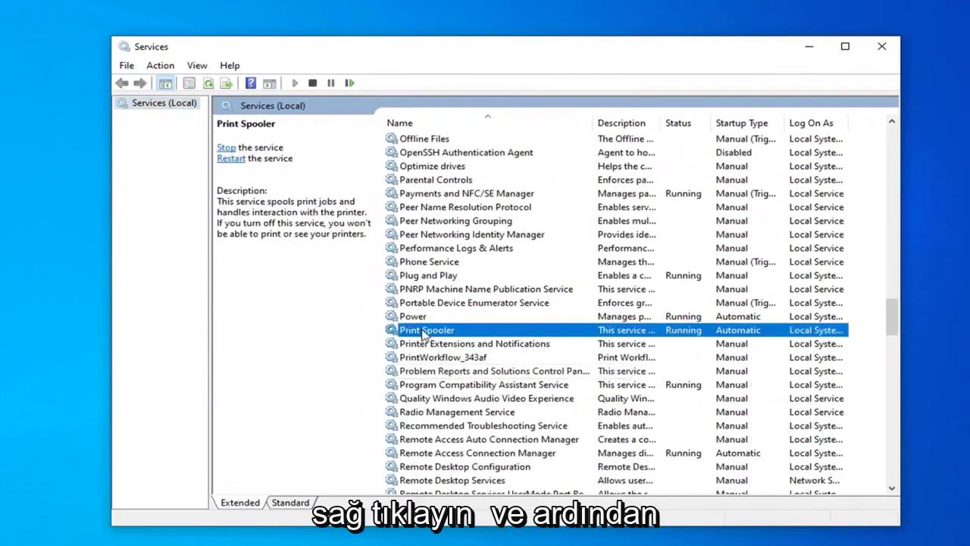
right_click(425, 336)
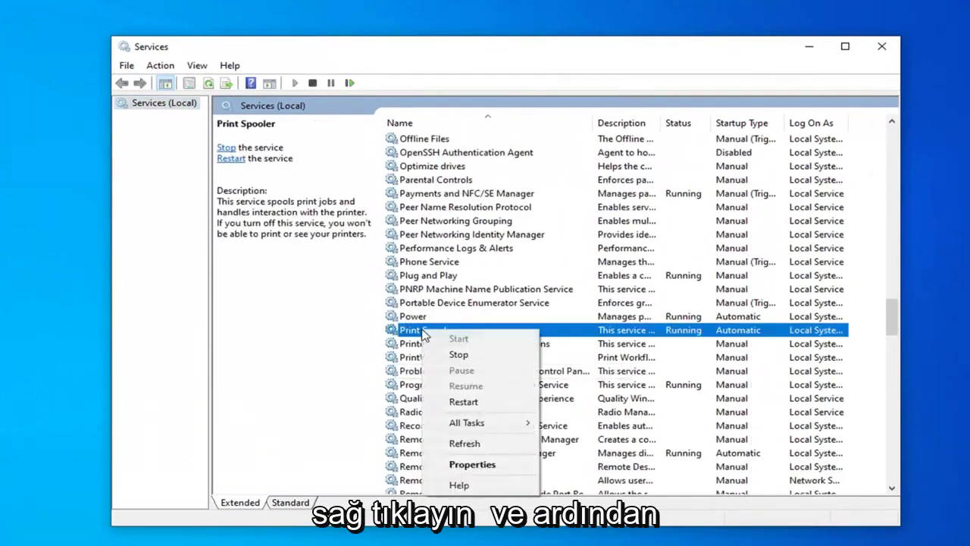
click(463, 402)
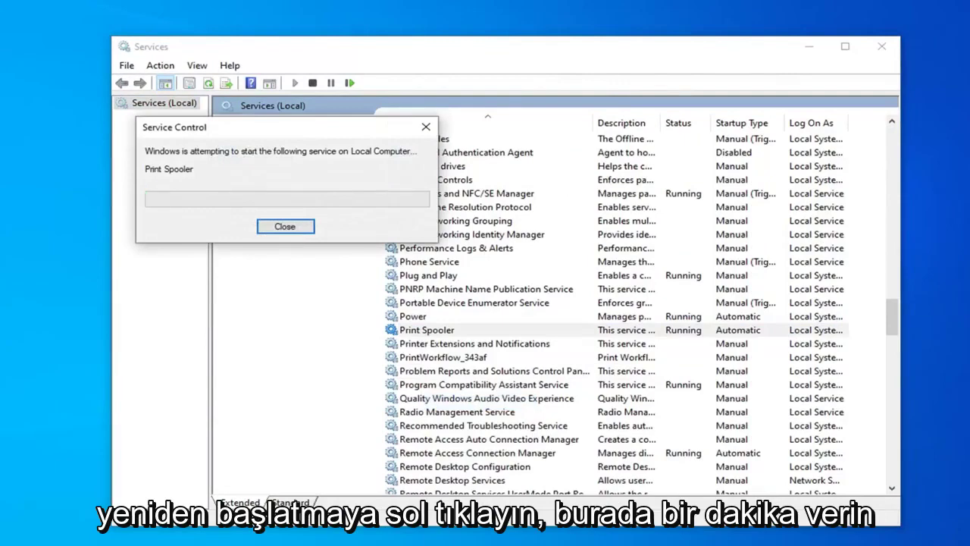